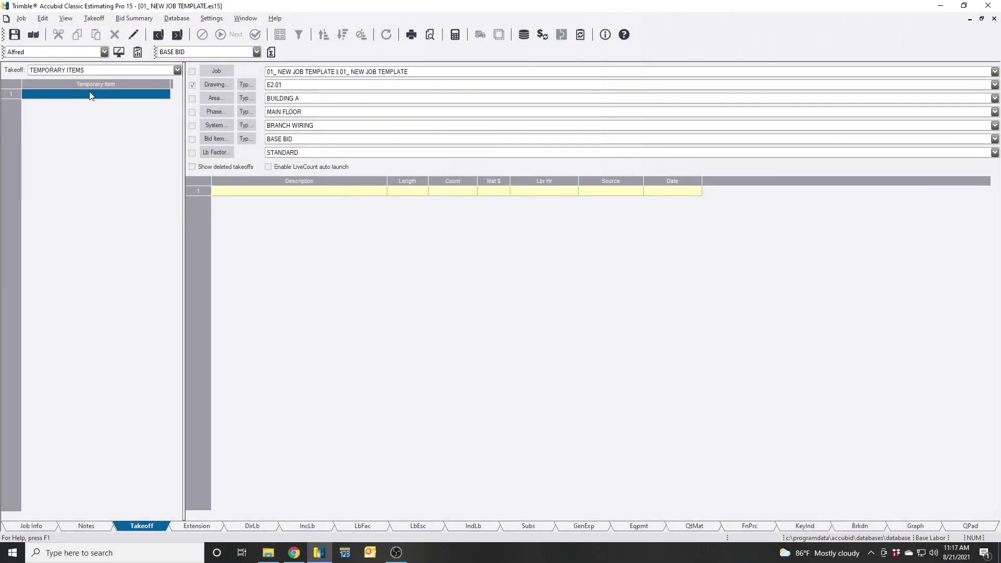
Create a temporary item with the description 'P&S 5362-WSP', then leave it to look up pricing
{"action": "double_click", "coordinate": [89, 94]}
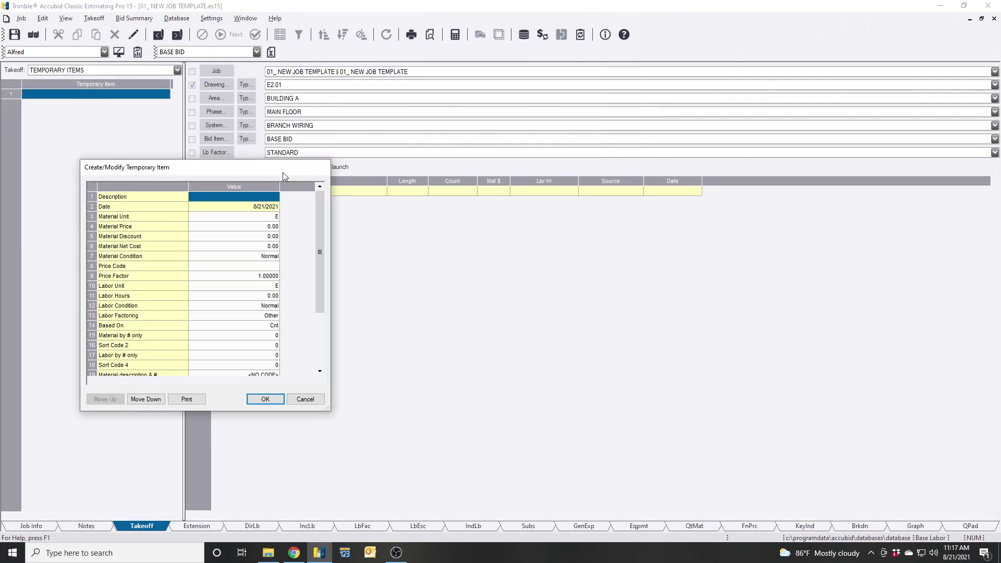
{"action": "left_click_drag", "start_coordinate": [284, 173], "coordinate": [305, 162]}
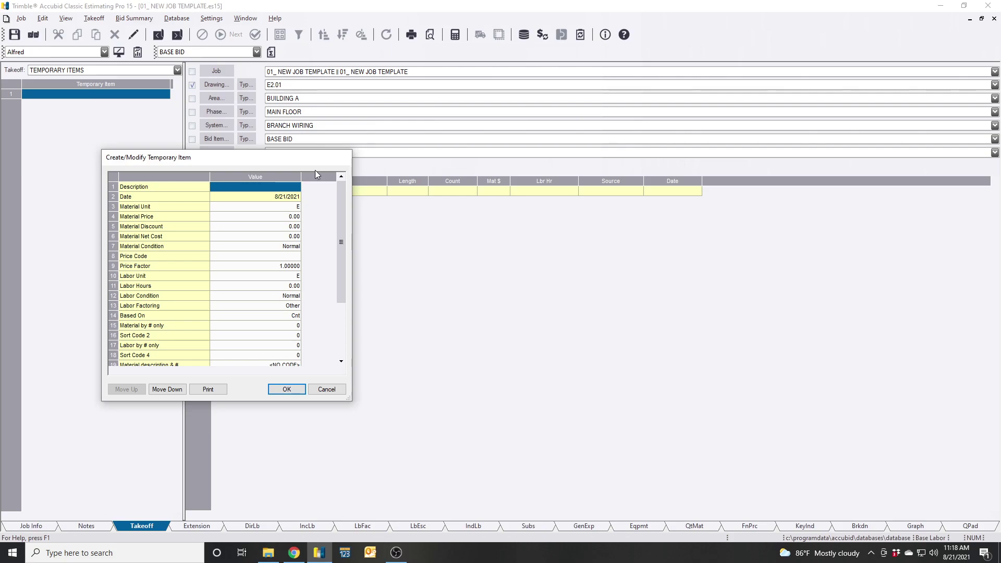
{"action": "left_click", "coordinate": [282, 189]}
{"action": "left_click", "coordinate": [282, 188]}
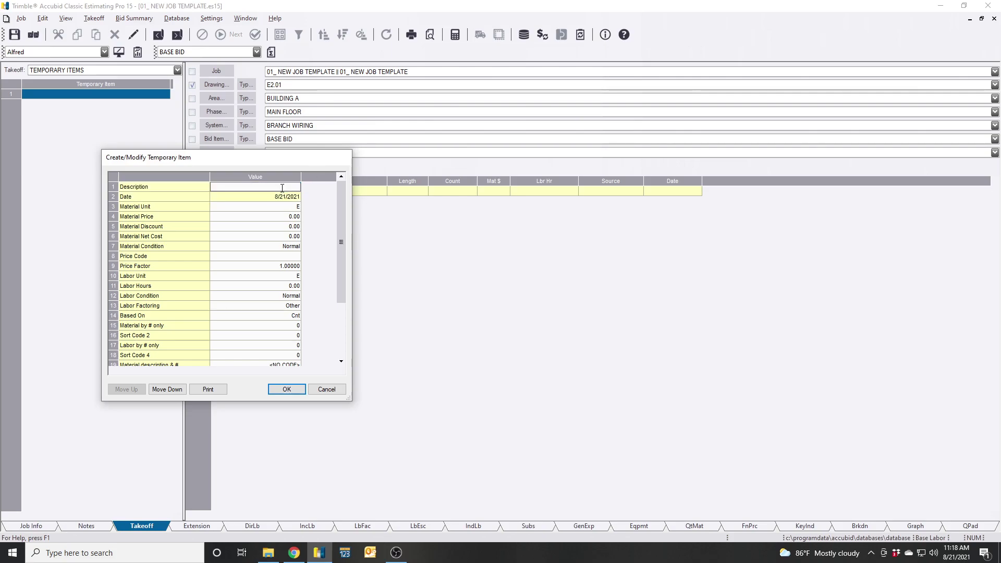
{"action": "type", "text": "TVS"}
{"action": "key", "text": "BackSpace"}
{"action": "key", "text": "BackSpace"}
{"action": "type", "text": "&S 5362-WSP"}
{"action": "left_click", "coordinate": [151, 209]}
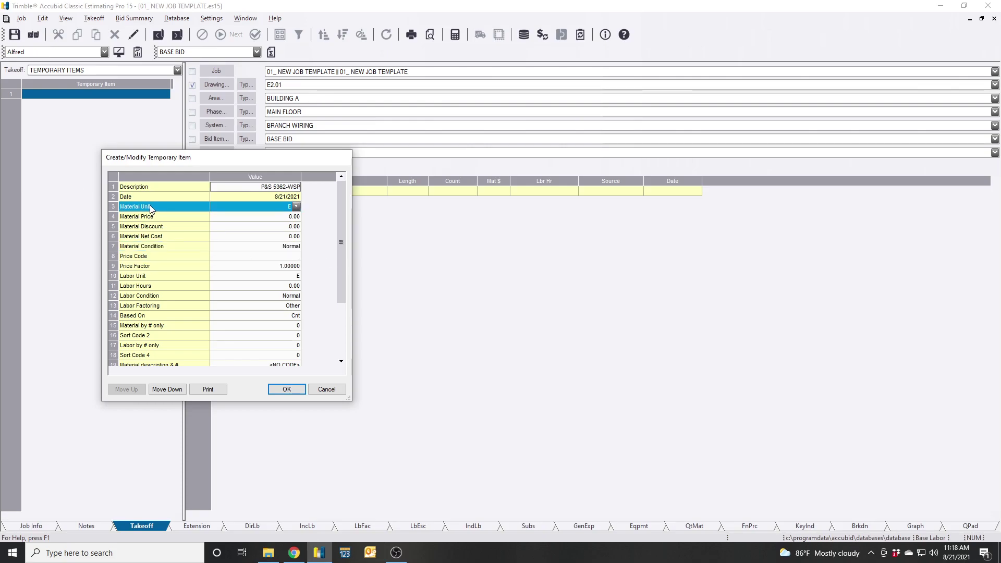
{"action": "key", "text": "Escape"}
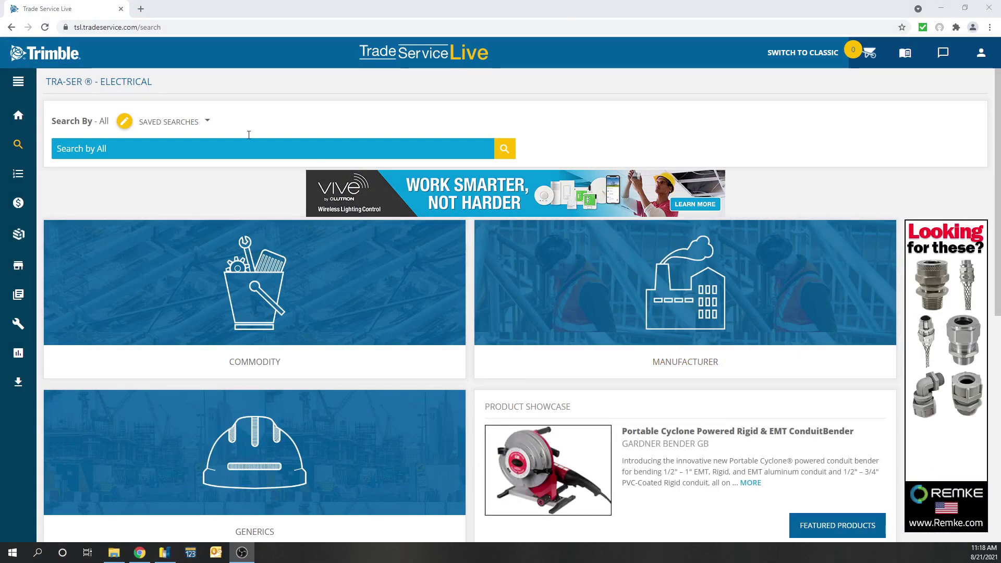
Search Trade Service Live by All for 'P&S 5362-WSP'
{"action": "left_click", "coordinate": [102, 149]}
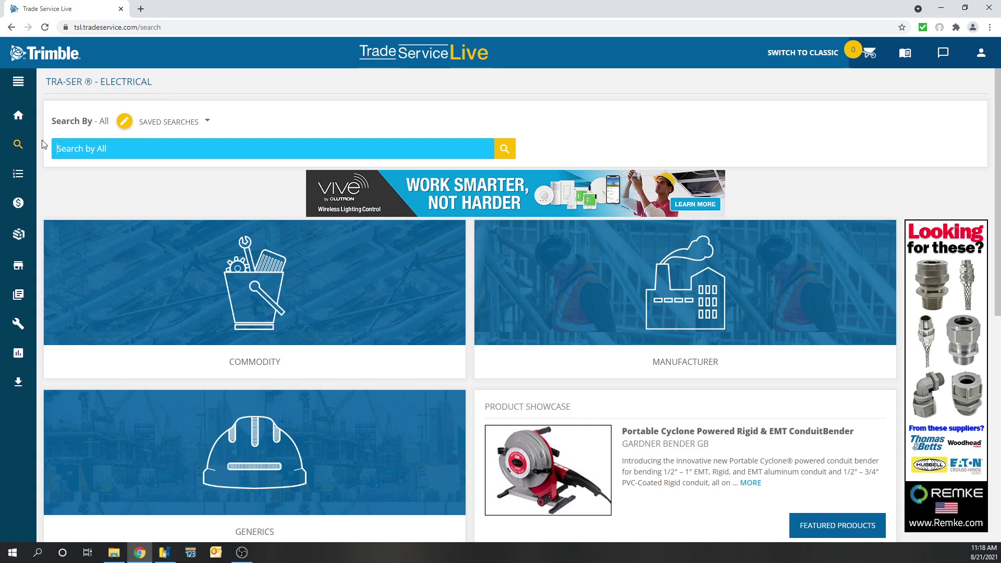
{"action": "left_click", "coordinate": [21, 148]}
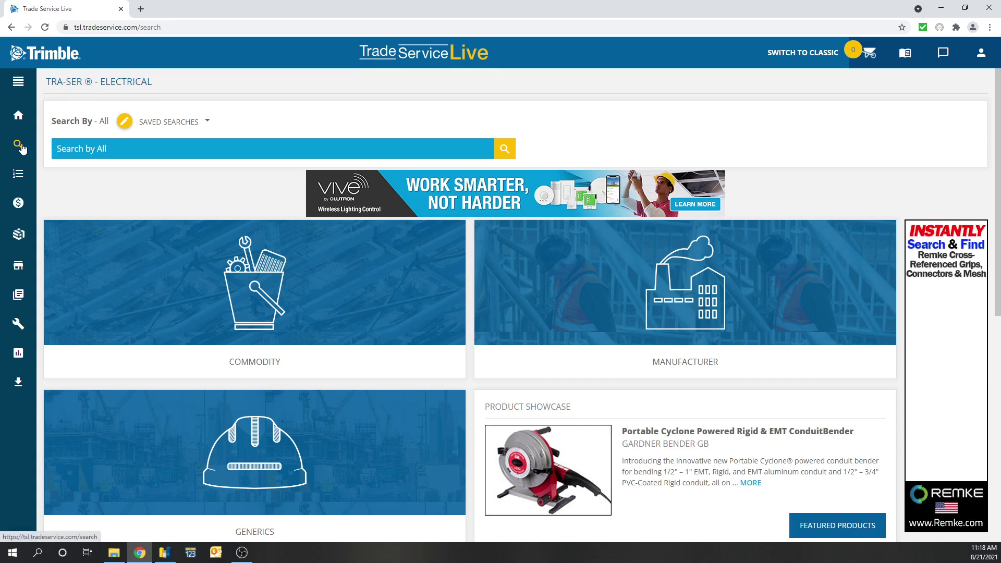
{"action": "left_click", "coordinate": [121, 149]}
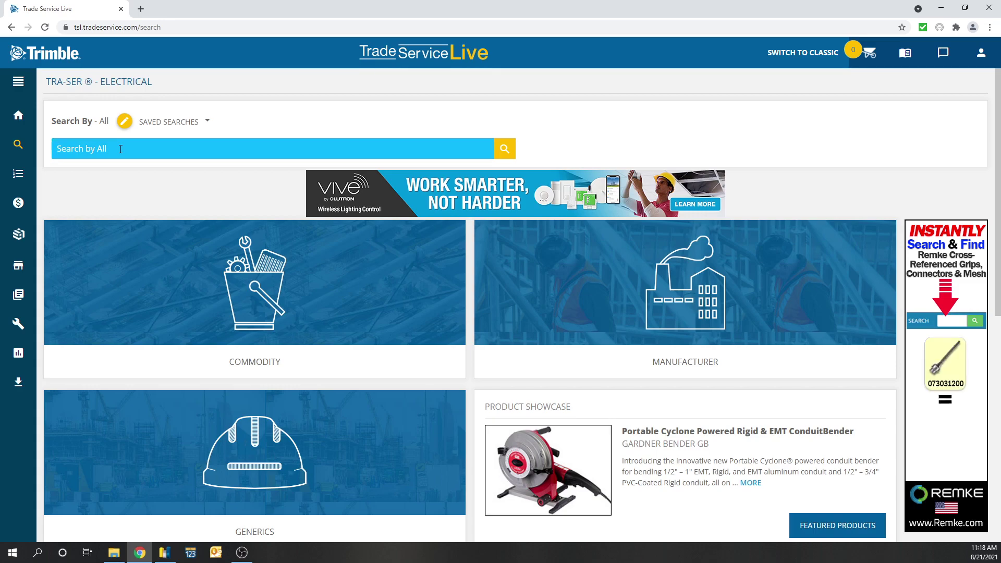
{"action": "type", "text": "P&S "}
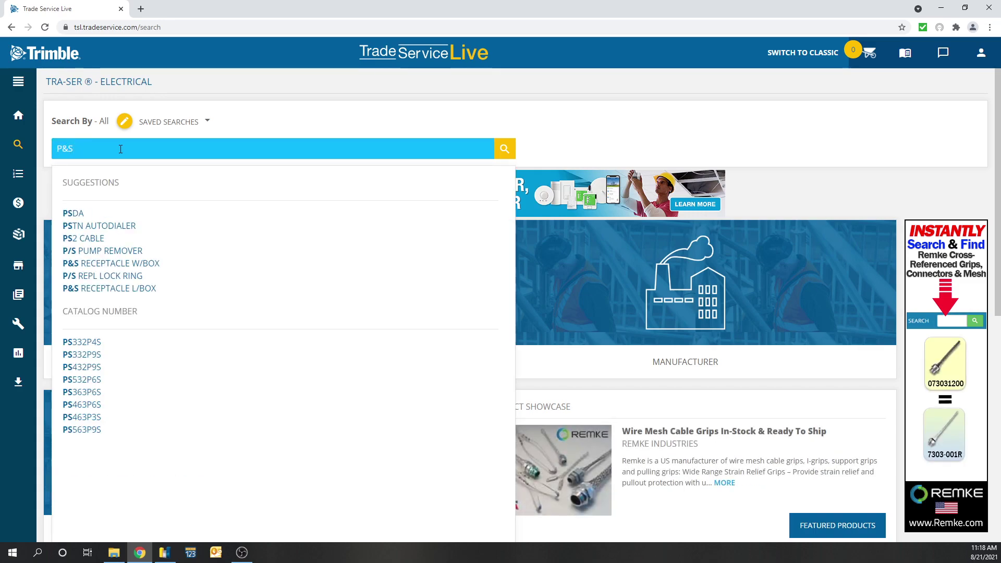
{"action": "type", "text": "5362"}
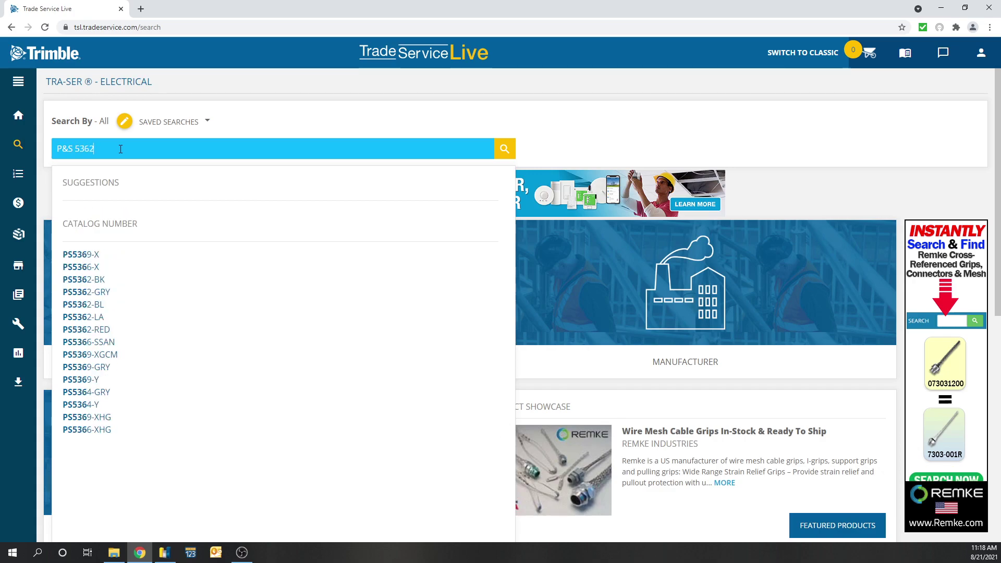
{"action": "type", "text": "-WSP"}
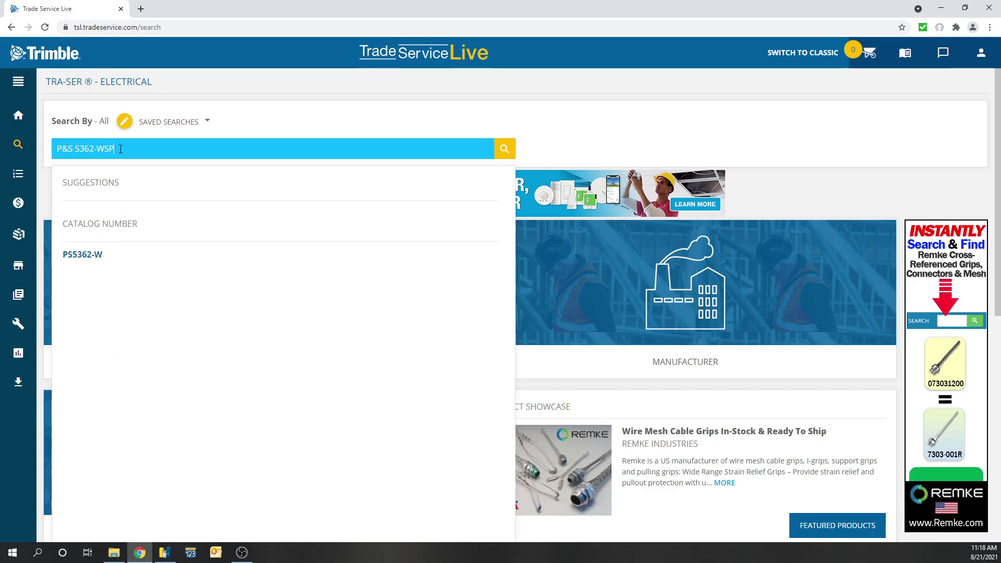
{"action": "key", "text": "Return"}
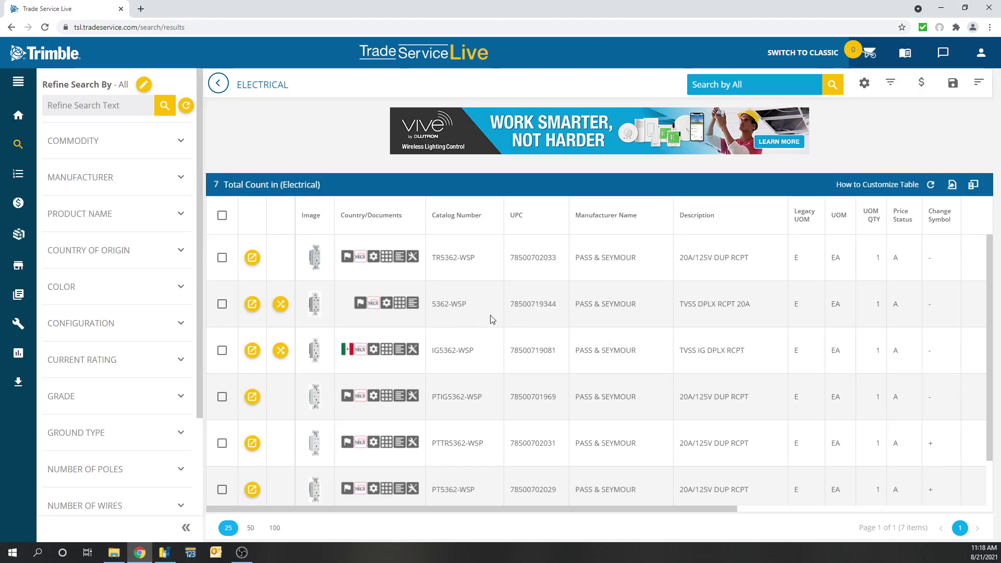
Open the product details of the Pass & Seymour 5362-WSP result
{"action": "left_click_drag", "start_coordinate": [432, 306], "coordinate": [760, 321]}
{"action": "left_click", "coordinate": [760, 321]}
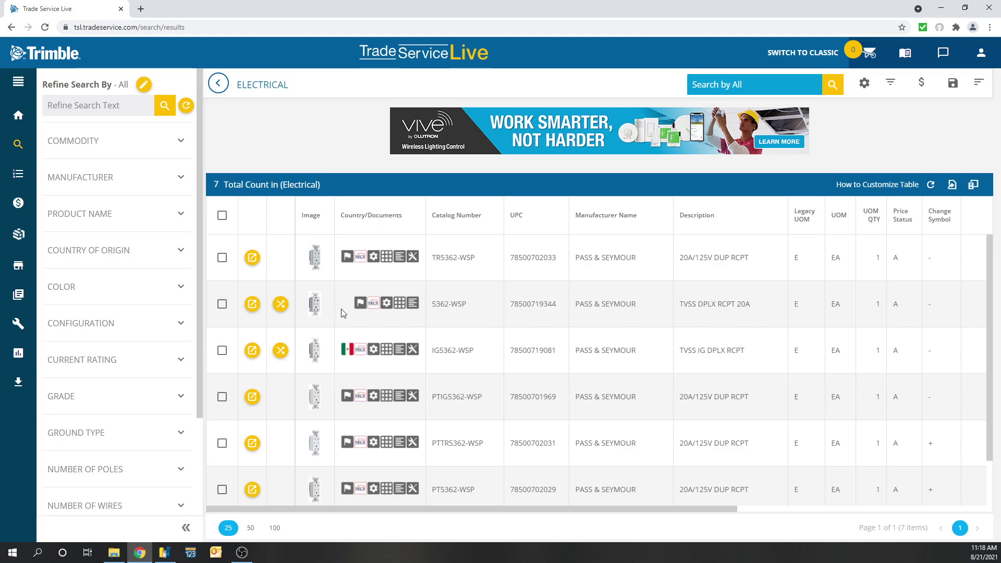
{"action": "left_click", "coordinate": [252, 304]}
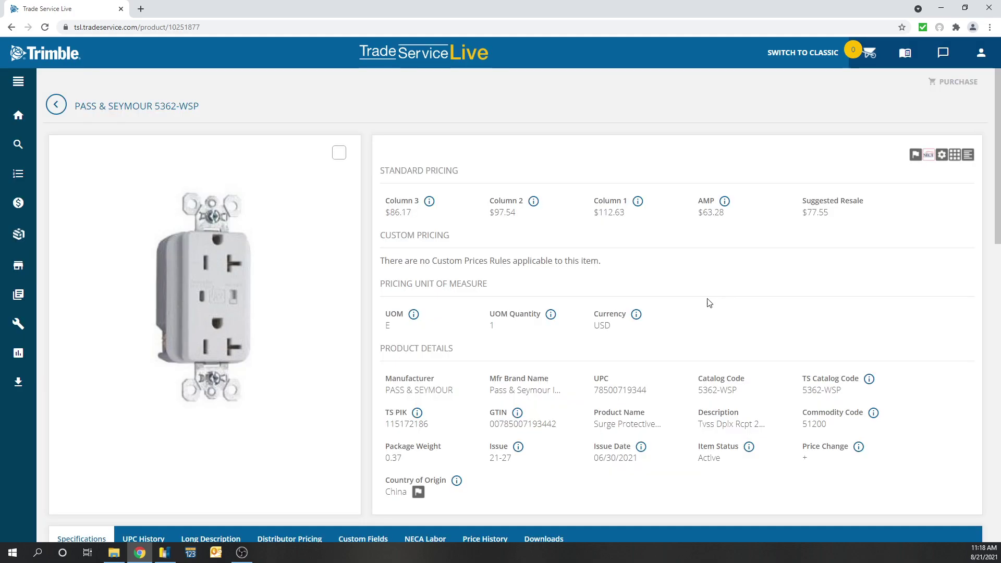
Check the Distributor Pricing, noting CED EFENGEE ELECTRICAL's $41.36 price
{"action": "scroll", "coordinate": [682, 274], "scroll_direction": "down", "scroll_amount": 2}
{"action": "scroll", "coordinate": [682, 274], "scroll_direction": "up", "scroll_amount": 2}
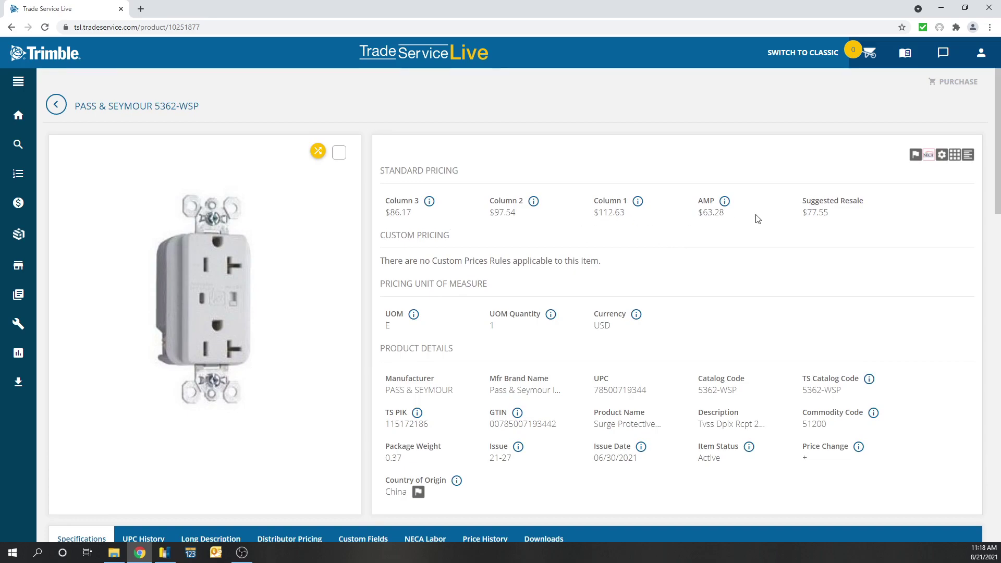
{"action": "scroll", "coordinate": [681, 277], "scroll_direction": "down", "scroll_amount": 2}
{"action": "scroll", "coordinate": [683, 277], "scroll_direction": "down", "scroll_amount": 3}
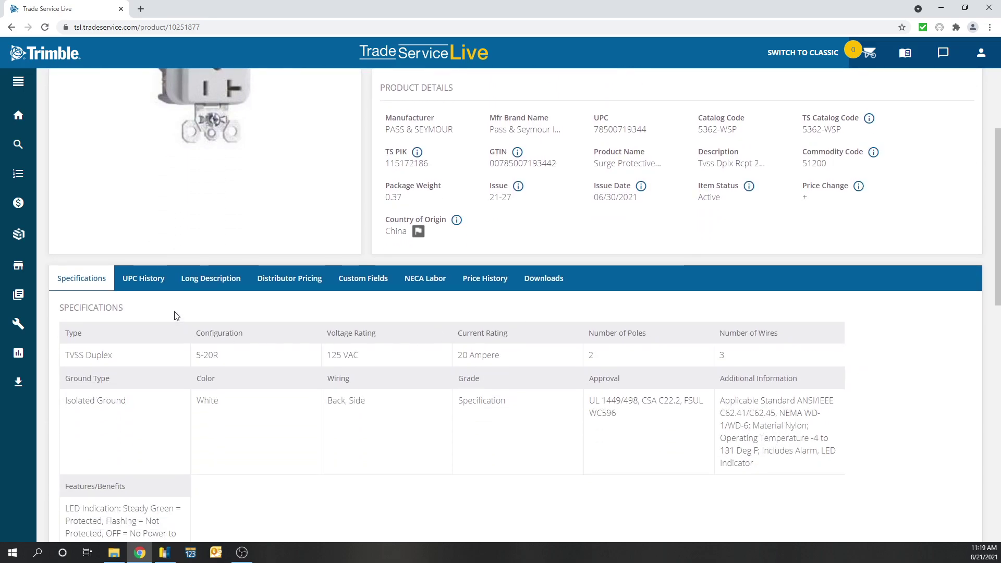
{"action": "left_click", "coordinate": [308, 280]}
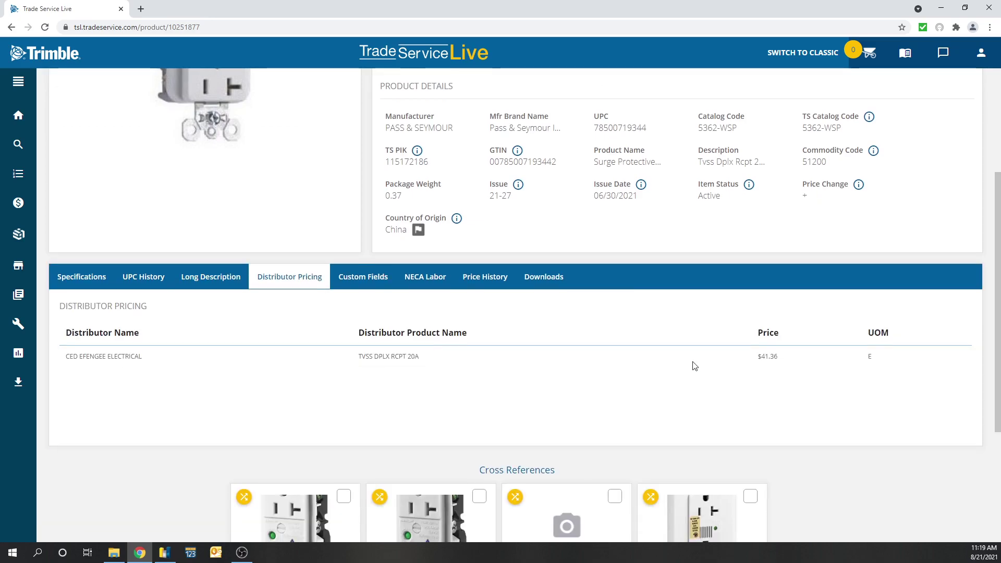
{"action": "scroll", "coordinate": [693, 365], "scroll_direction": "down", "scroll_amount": 2}
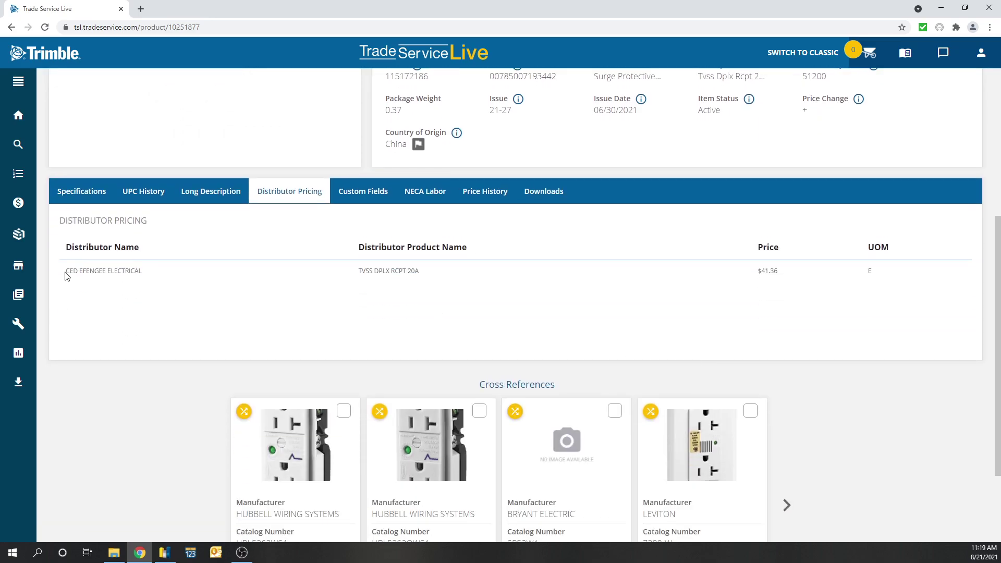
{"action": "left_click_drag", "start_coordinate": [66, 271], "coordinate": [148, 282]}
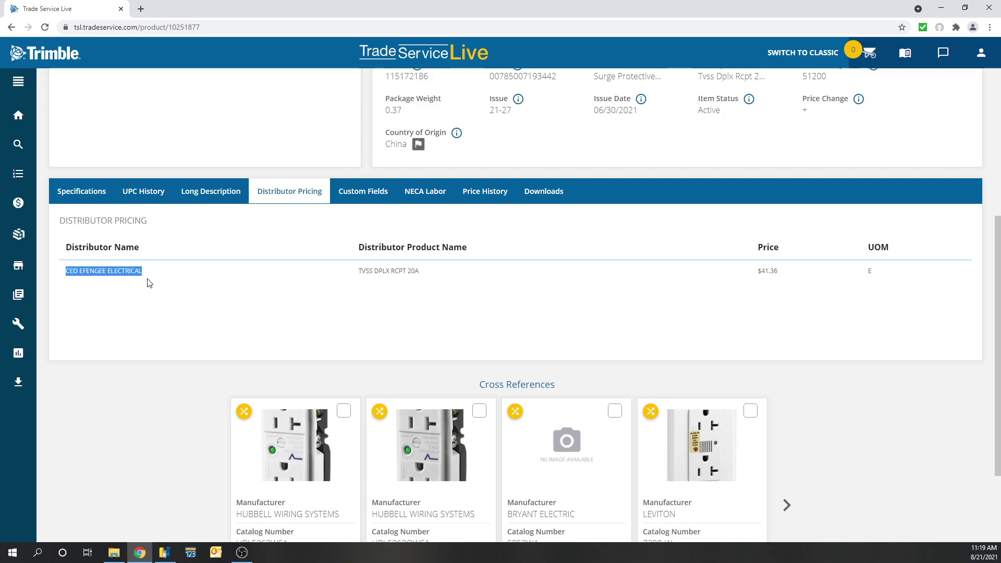
{"action": "left_click", "coordinate": [328, 304]}
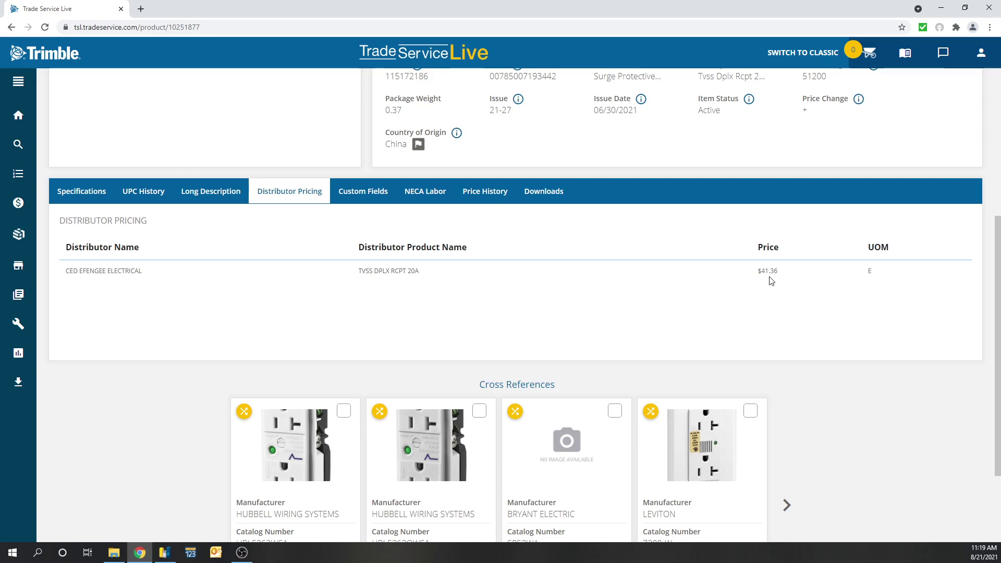
{"action": "left_click_drag", "start_coordinate": [758, 271], "coordinate": [788, 278]}
{"action": "left_click", "coordinate": [794, 322]}
{"action": "scroll", "coordinate": [786, 352], "scroll_direction": "up", "scroll_amount": 2}
{"action": "scroll", "coordinate": [787, 356], "scroll_direction": "up", "scroll_amount": 2}
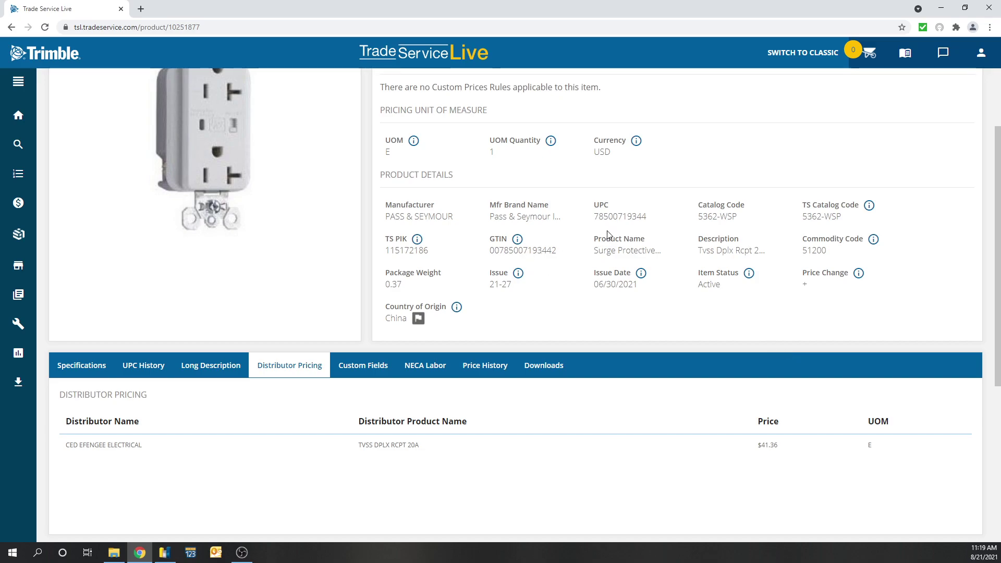
{"action": "left_click_drag", "start_coordinate": [594, 216], "coordinate": [657, 220]}
{"action": "key", "text": "ctrl+c"}
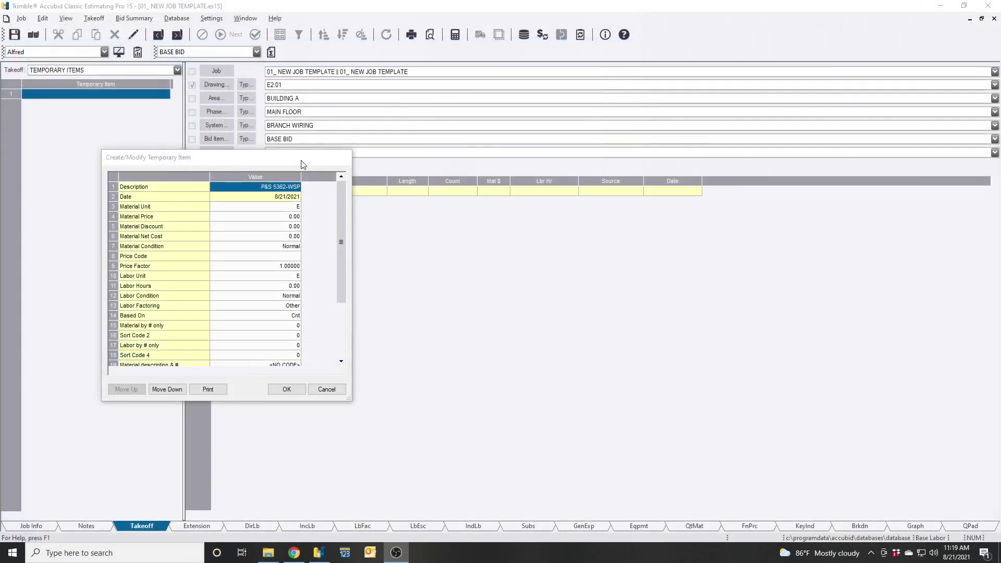
{"action": "left_click", "coordinate": [287, 217]}
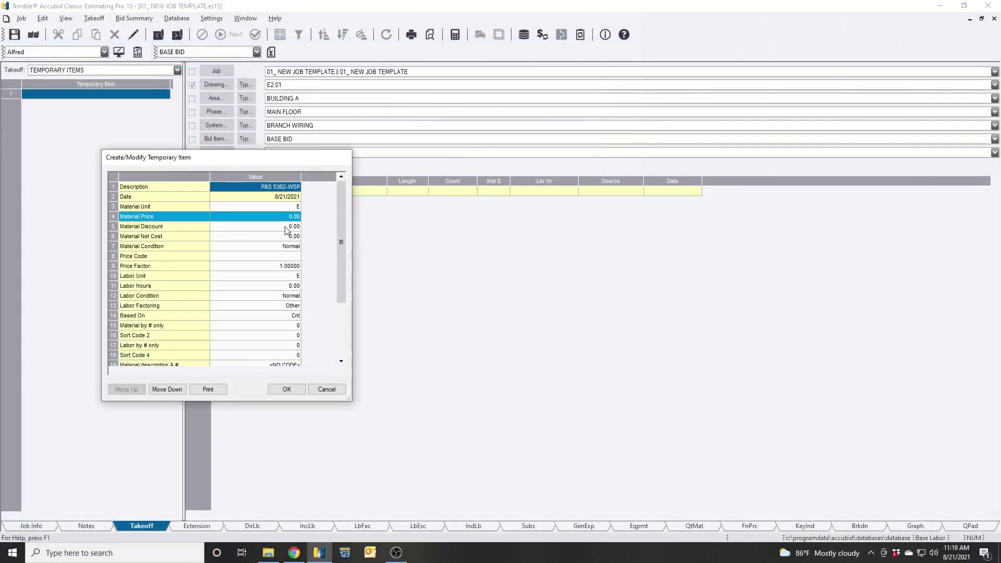
{"action": "left_click", "coordinate": [111, 256]}
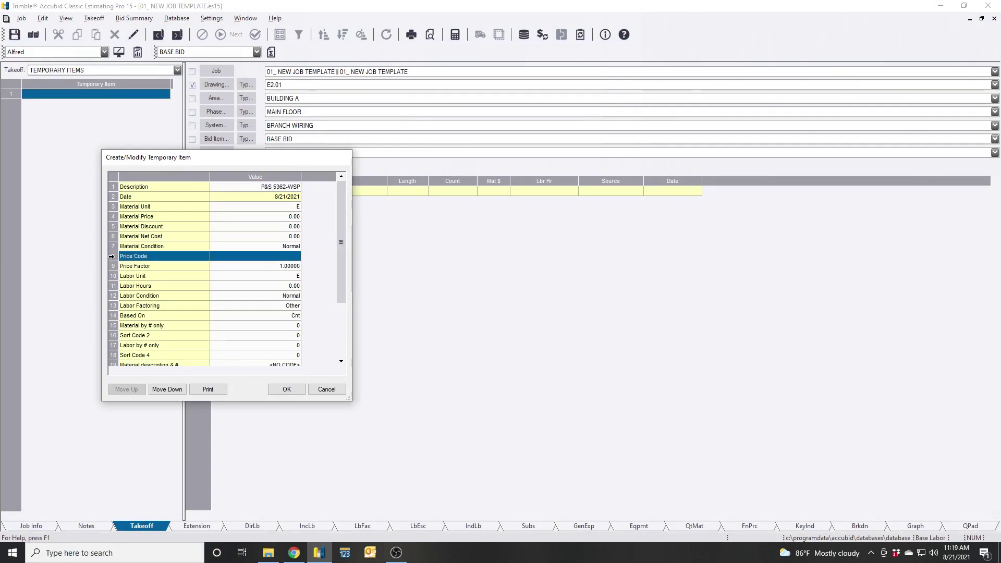
{"action": "left_click", "coordinate": [282, 256]}
{"action": "key", "text": "ctrl+v"}
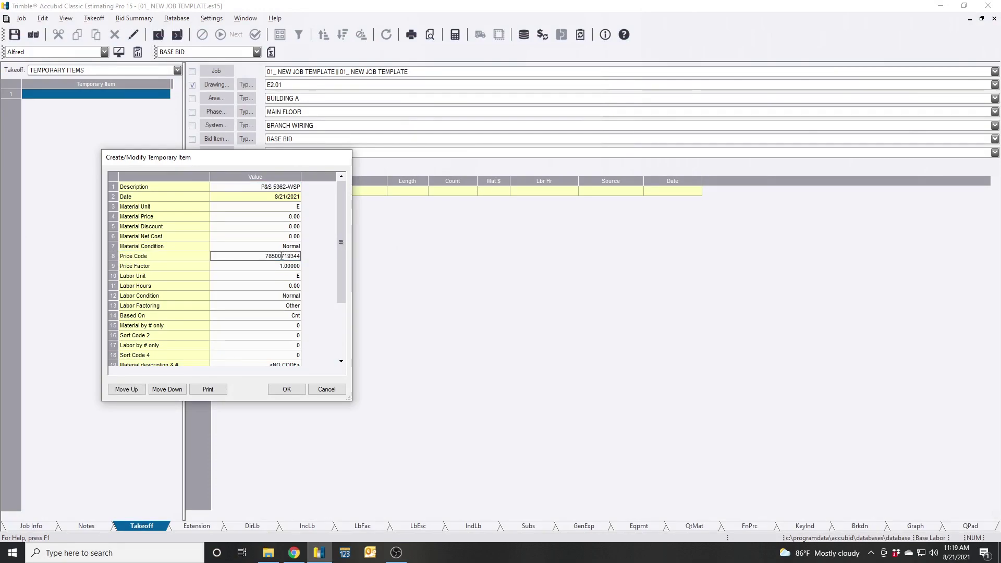
{"action": "key", "text": "Return"}
{"action": "left_click", "coordinate": [232, 285]}
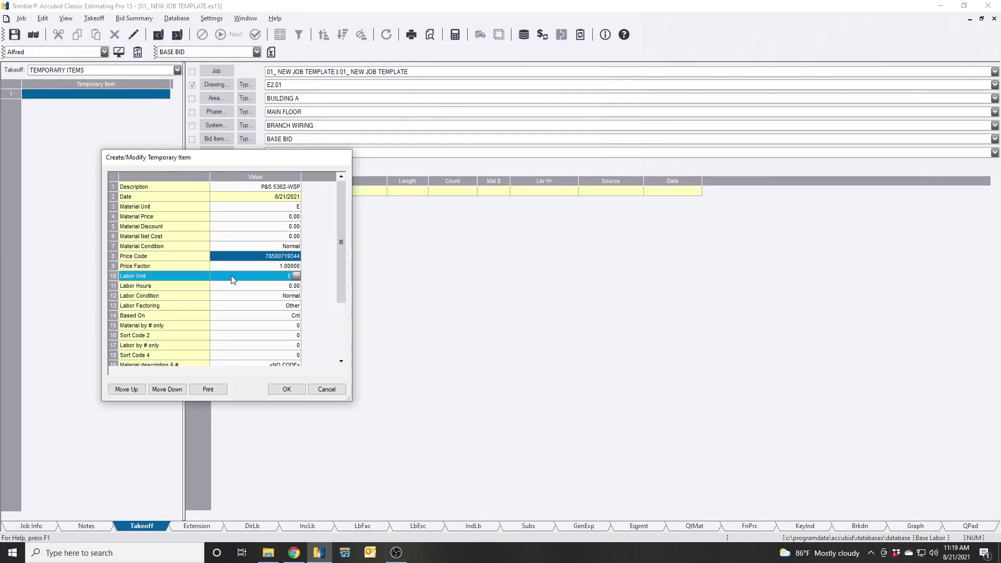
{"action": "left_click", "coordinate": [293, 278]}
{"action": "left_click", "coordinate": [293, 278]}
{"action": "left_click", "coordinate": [295, 289]}
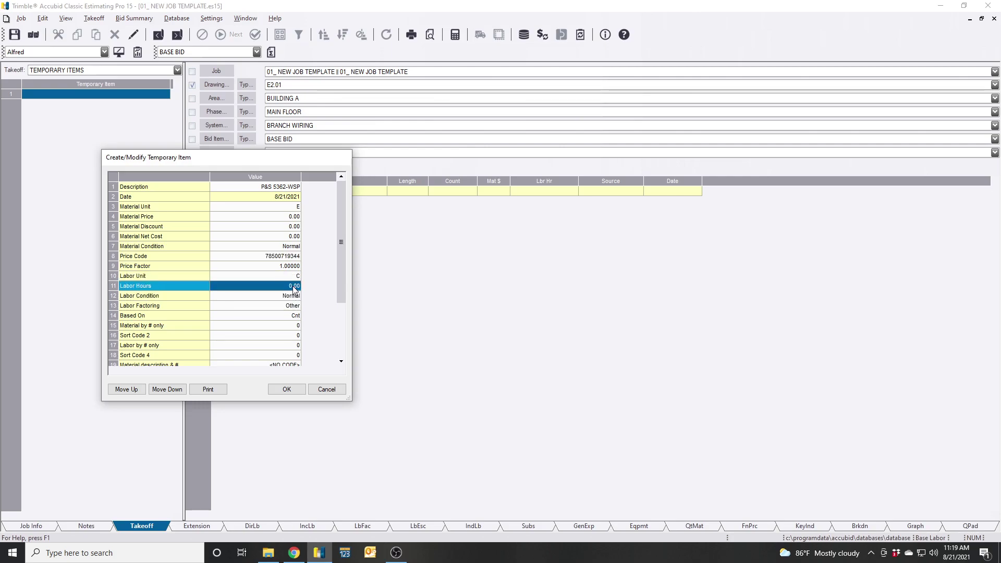
{"action": "type", "text": "20"}
{"action": "key", "text": "Return"}
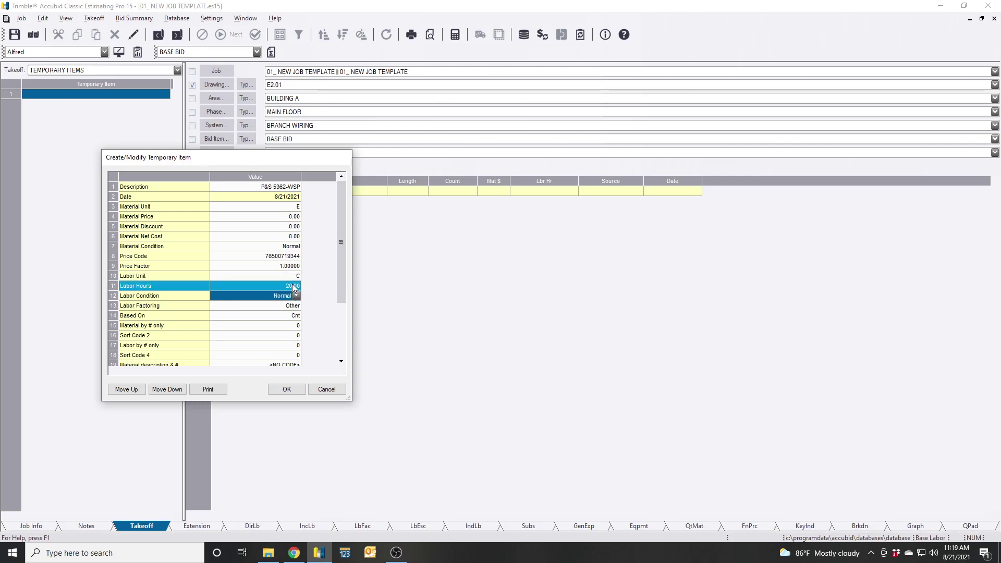
Save the item, take off a count of one, and send the Default bid item's materials to Supplier Link
{"action": "left_click", "coordinate": [298, 395]}
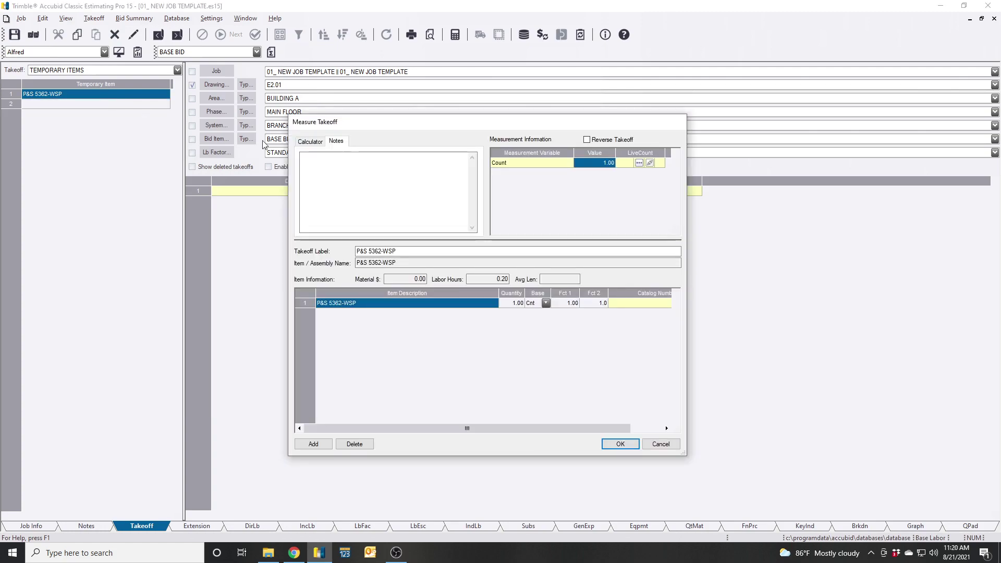
{"action": "left_click", "coordinate": [615, 444]}
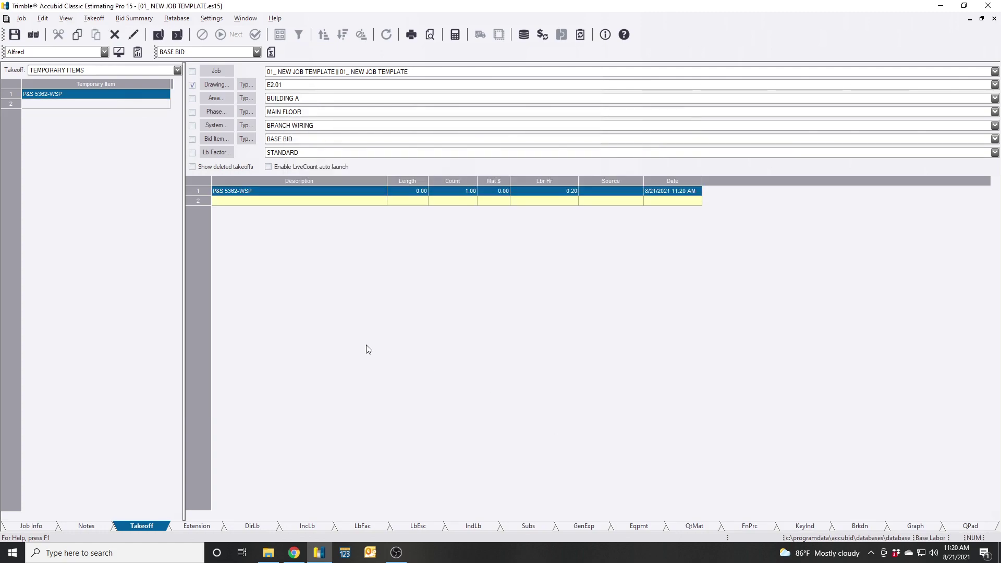
{"action": "left_click", "coordinate": [199, 526]}
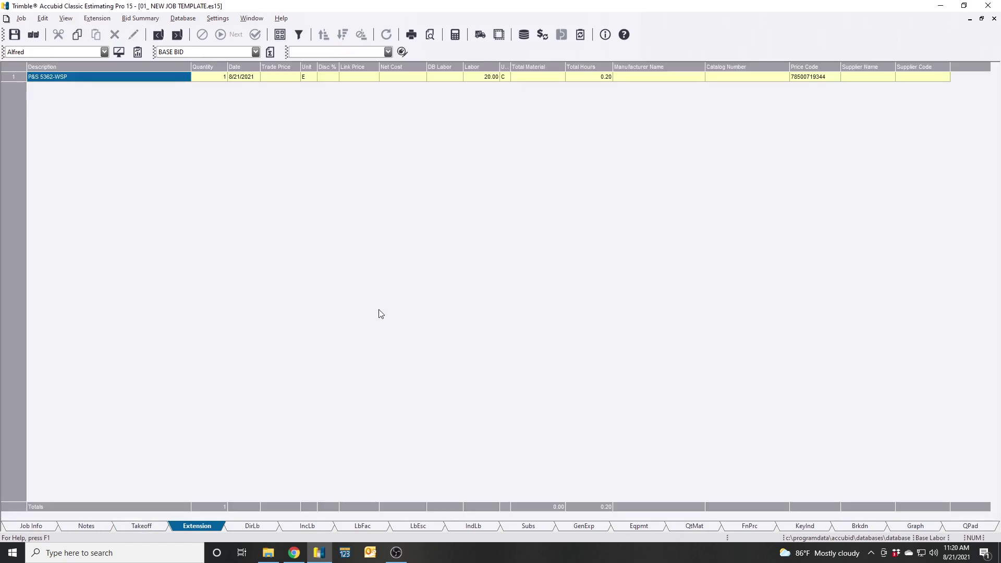
{"action": "left_click", "coordinate": [255, 52]}
{"action": "left_click", "coordinate": [199, 69]}
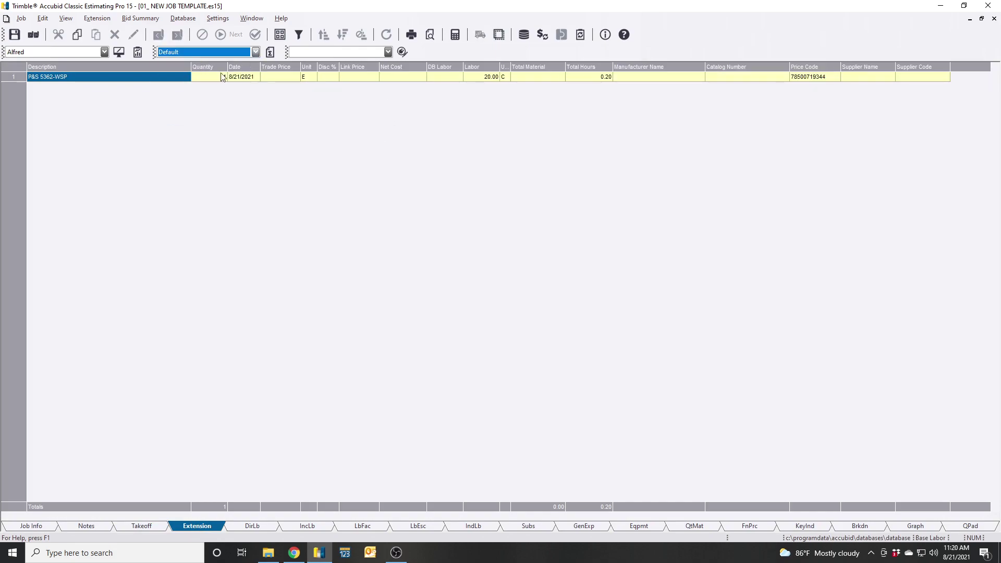
{"action": "left_click", "coordinate": [481, 35]}
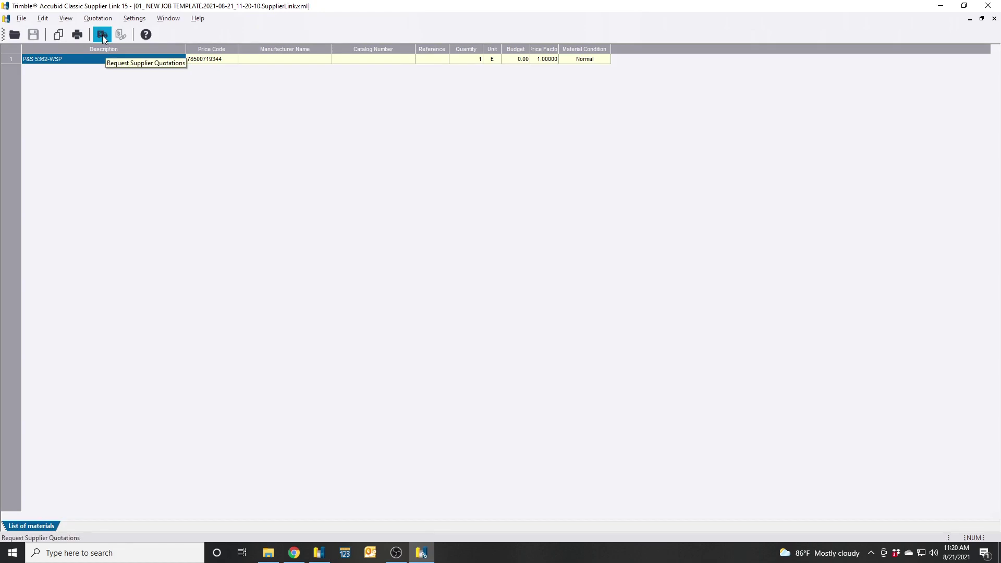
Request CED's quotation, choose its 41.36 price, and confirm sending the pricing to the job file
{"action": "left_click", "coordinate": [102, 36]}
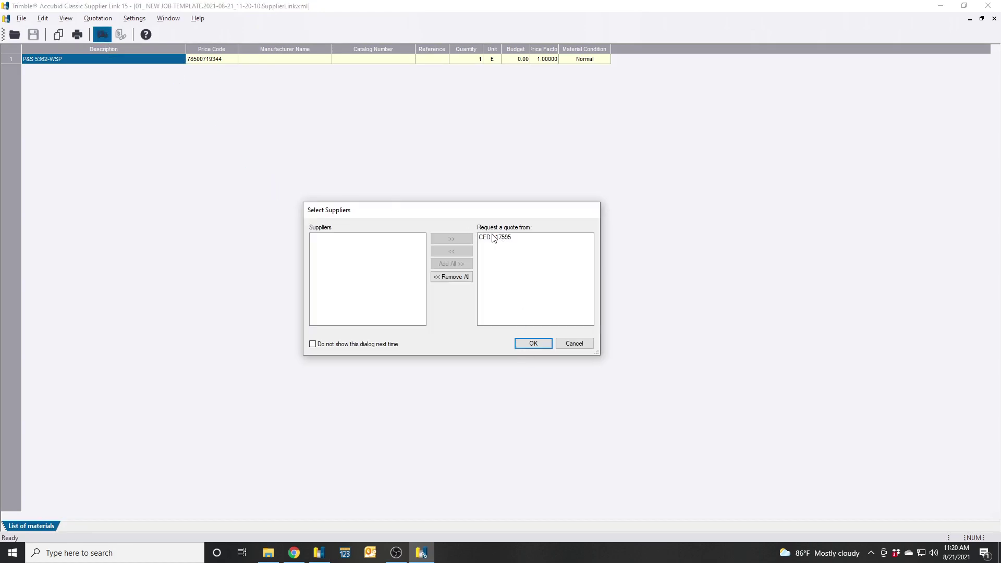
{"action": "left_click", "coordinate": [537, 346]}
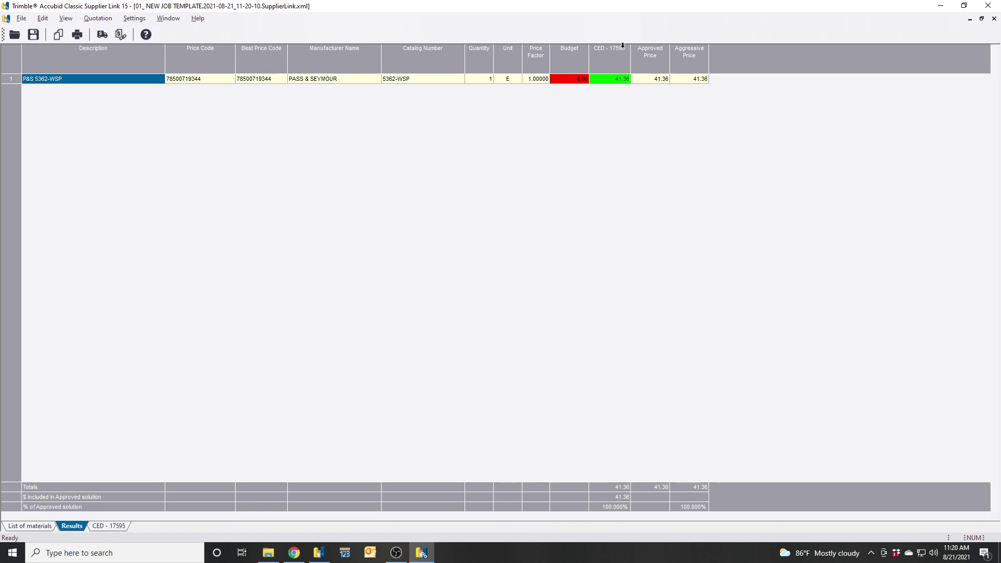
{"action": "left_click", "coordinate": [616, 50]}
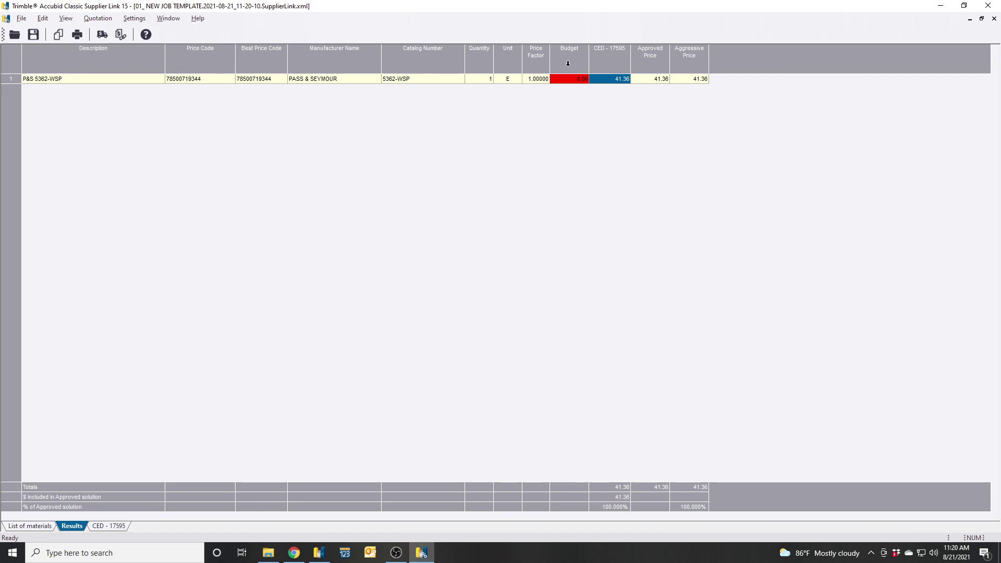
{"action": "left_click", "coordinate": [124, 35]}
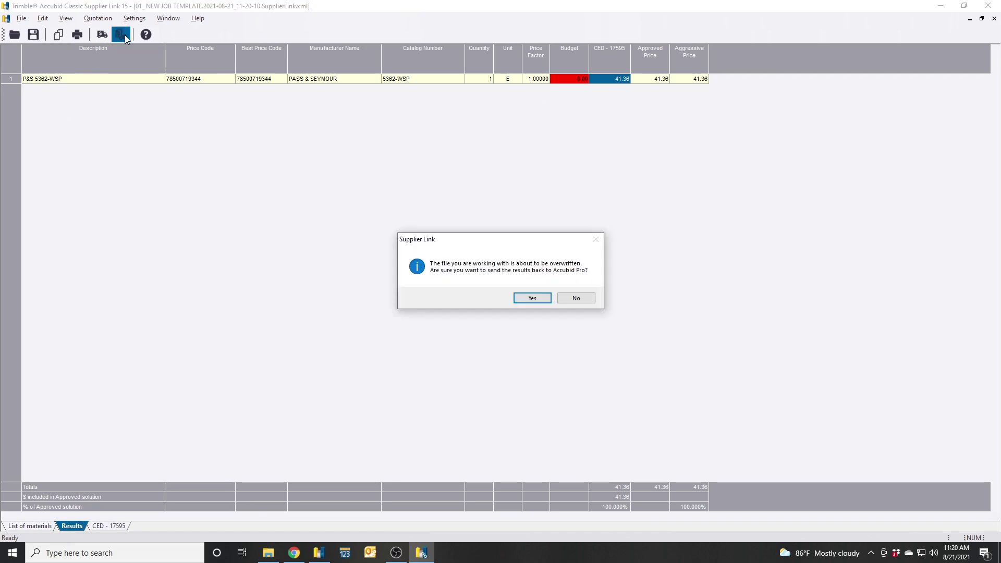
{"action": "left_click", "coordinate": [524, 299]}
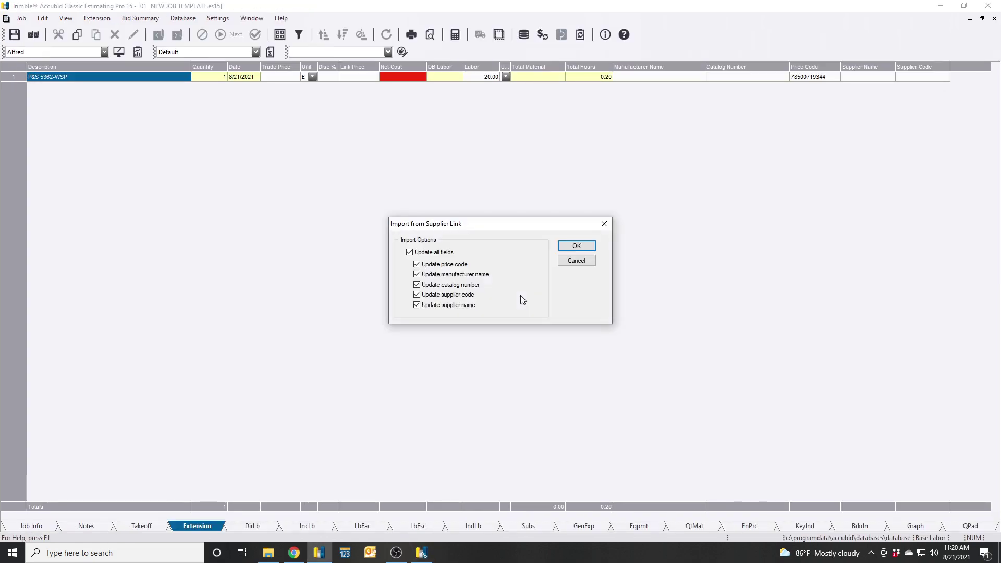
Import all supplier fields, then review the manufacturer, catalog, price code and supplier columns
{"action": "left_click", "coordinate": [576, 246]}
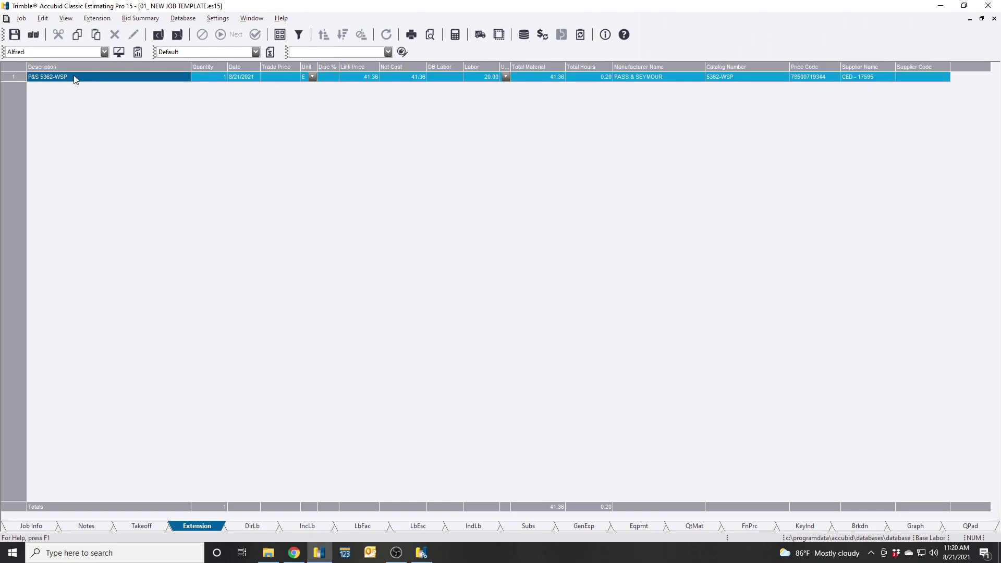
{"action": "left_click", "coordinate": [663, 79]}
{"action": "left_click", "coordinate": [747, 77]}
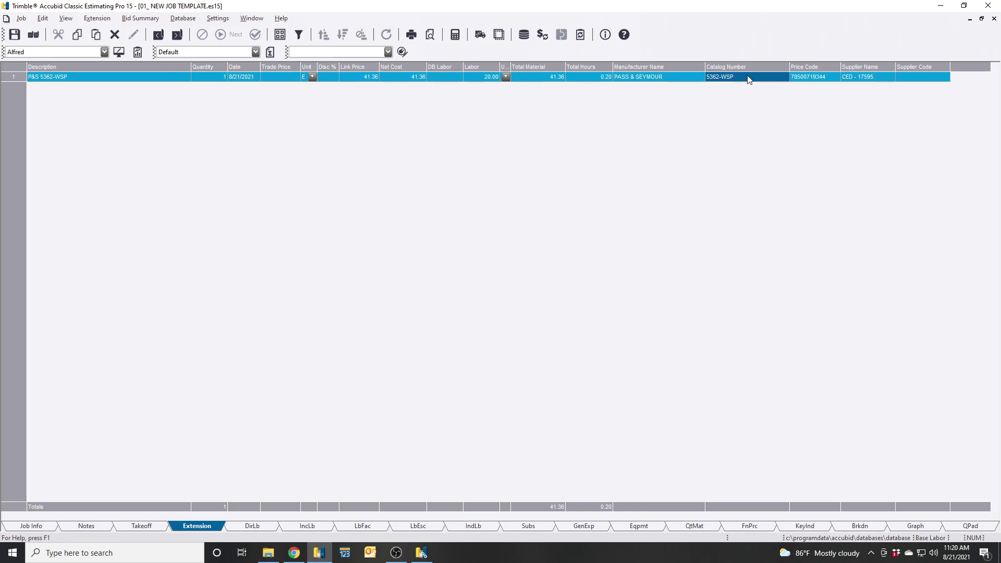
{"action": "left_click", "coordinate": [806, 80]}
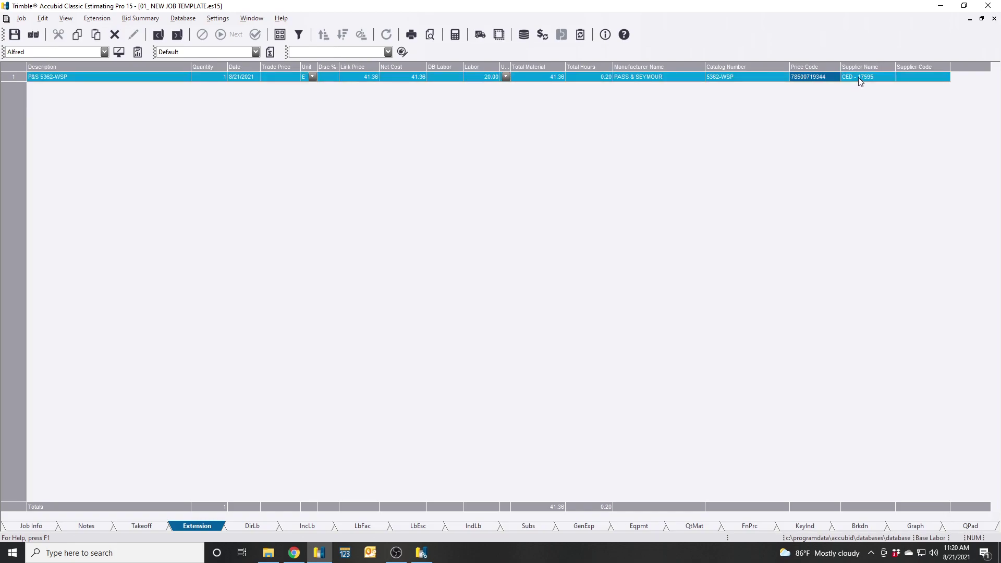
{"action": "left_click", "coordinate": [858, 79]}
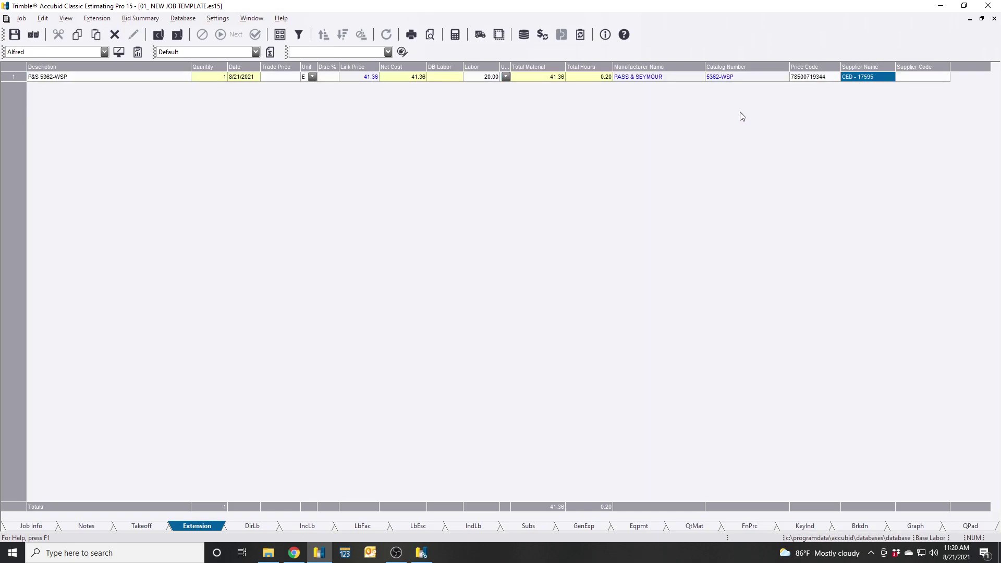